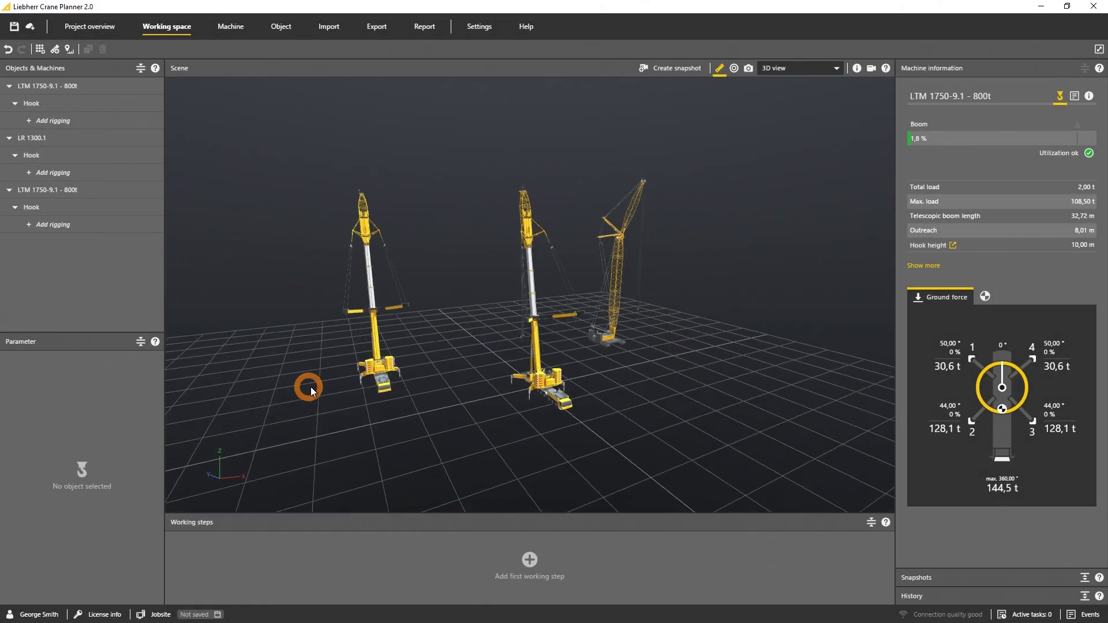
Step: Orbit the 3D view around the three cranes to see them from another side
middle_drag(311, 391, 614, 398)
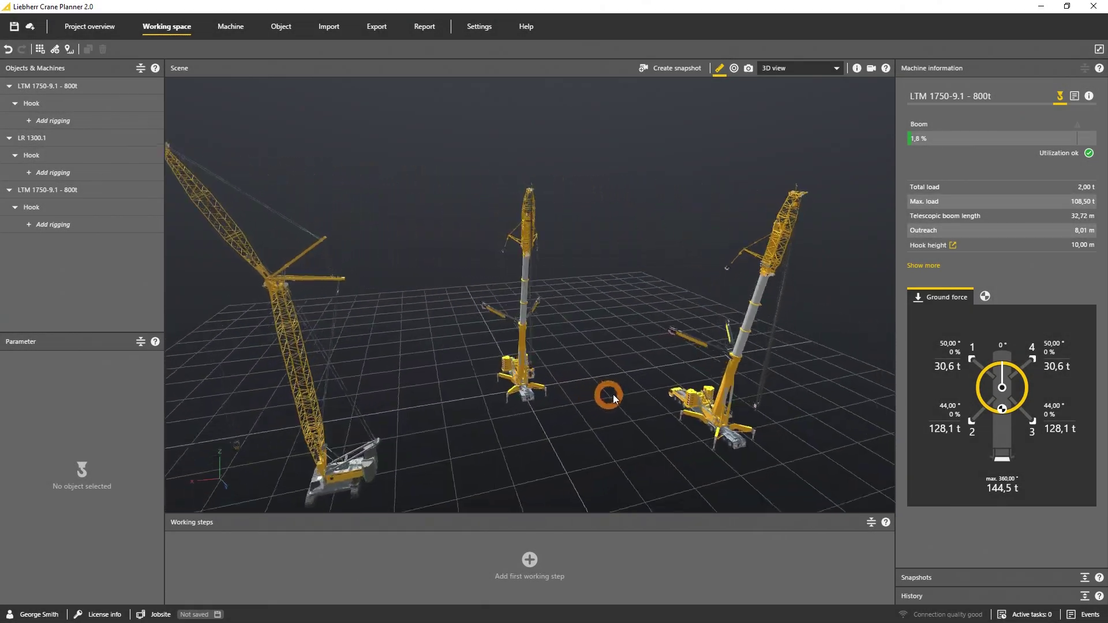
middle_drag(614, 398, 831, 371)
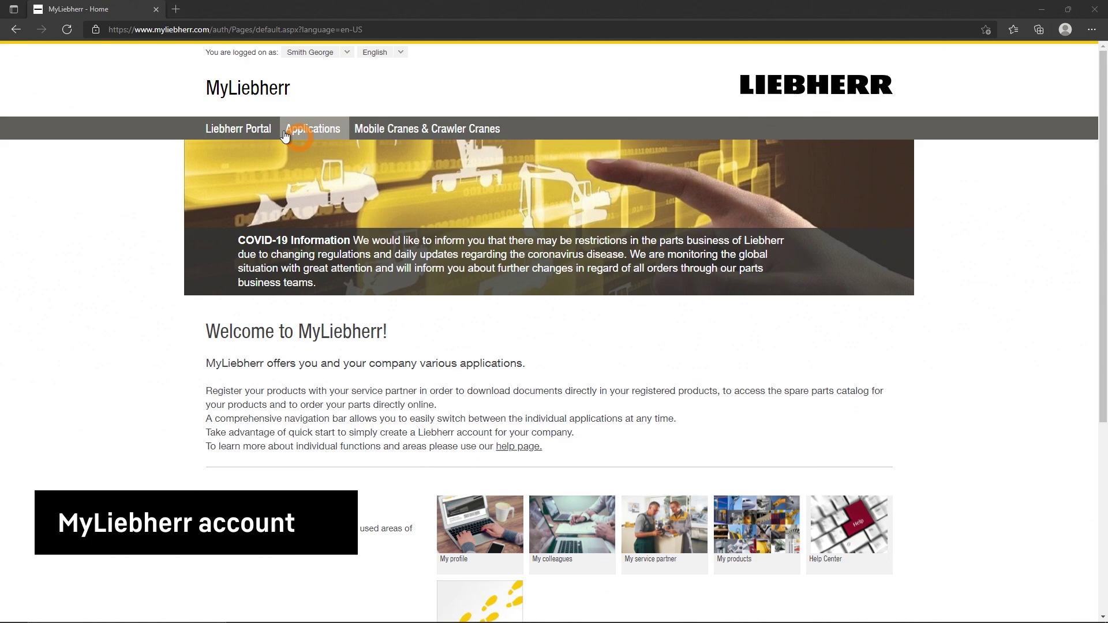
Step: Navigate the Liebherr Portal menu to the Licence management home page
click(252, 132)
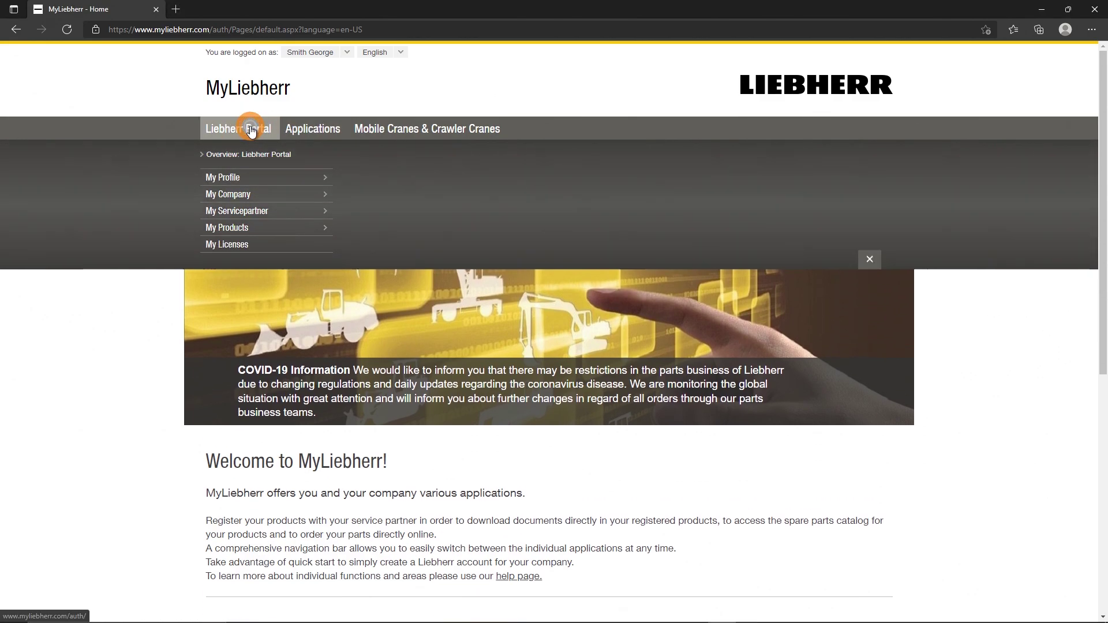
click(242, 247)
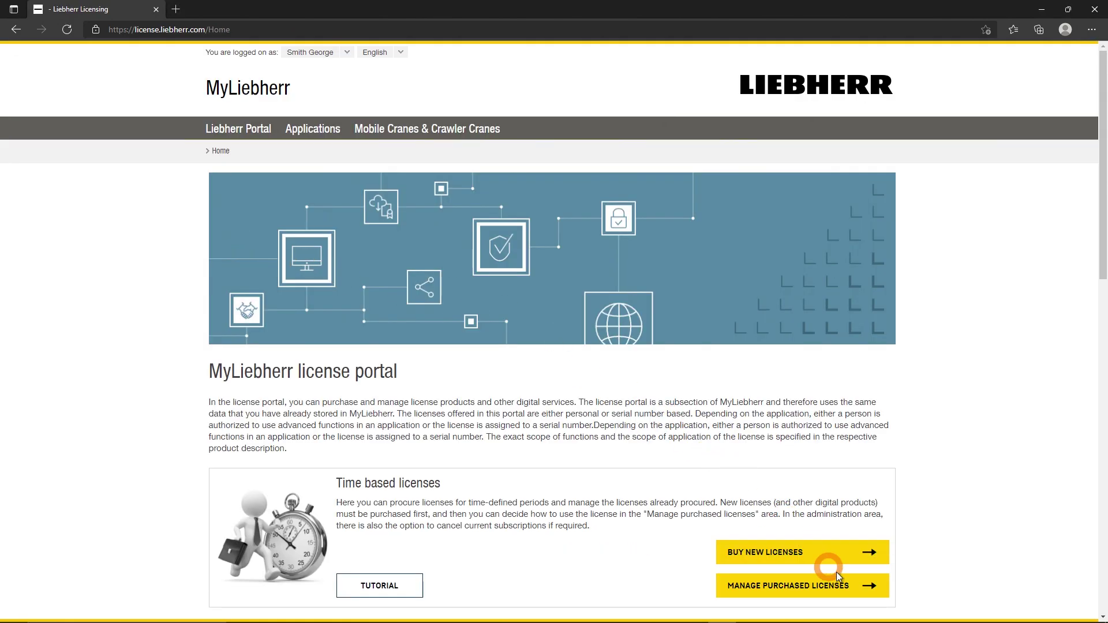
click(842, 588)
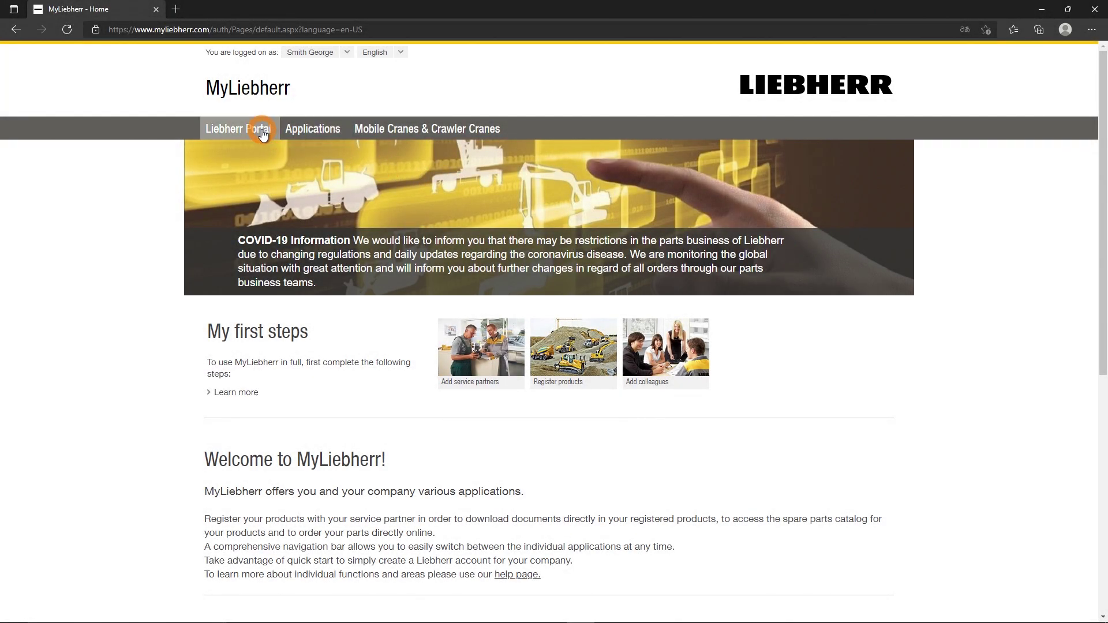
click(263, 133)
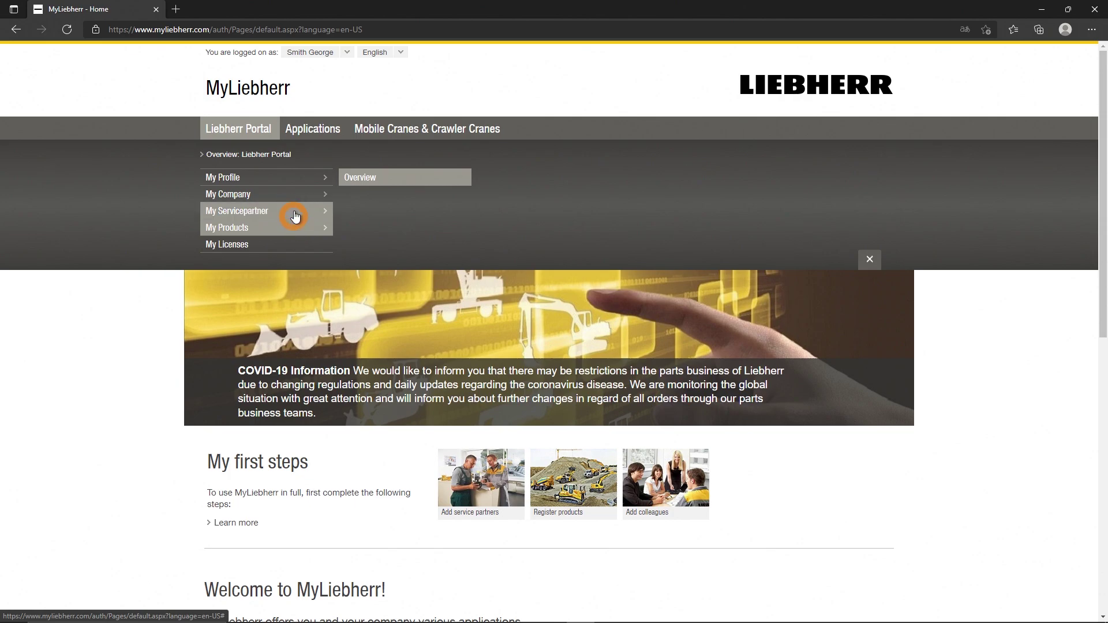
mouse_move(260, 194)
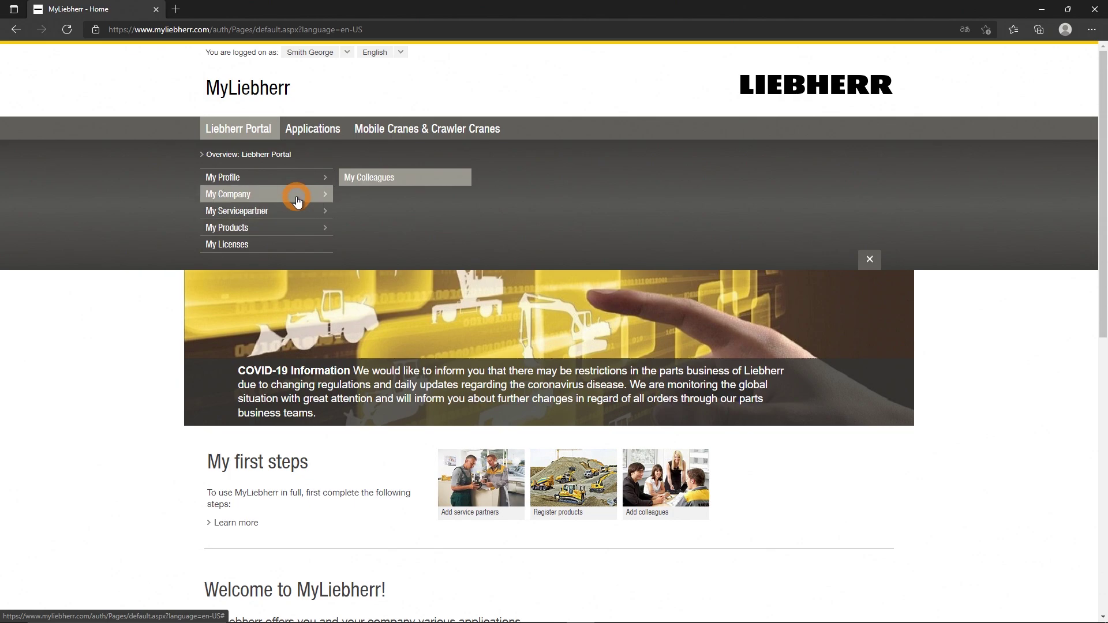
click(280, 245)
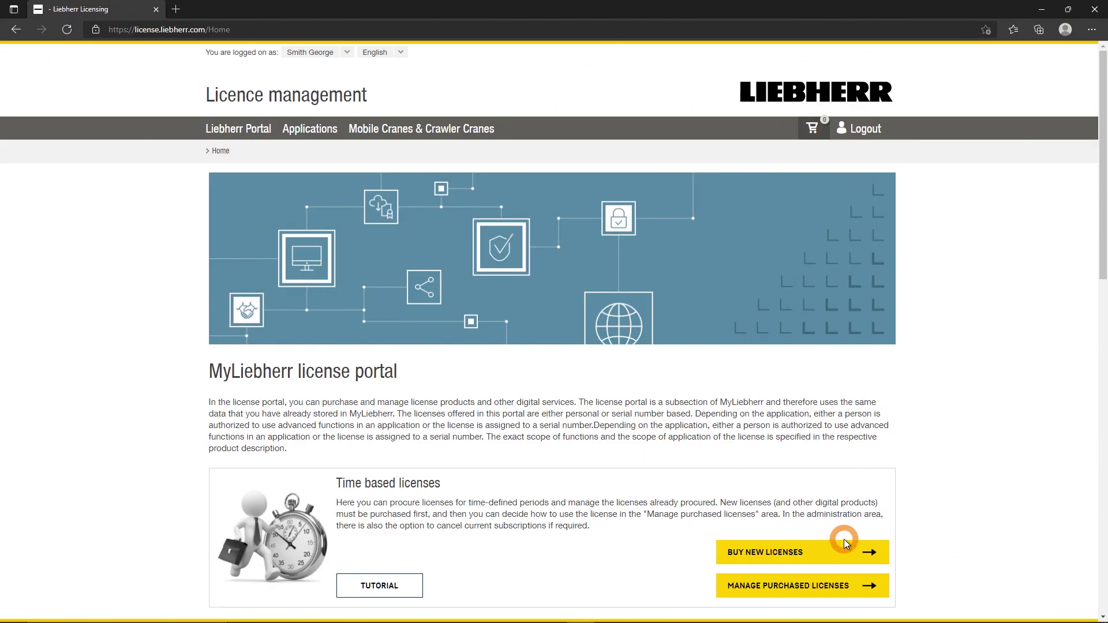
Step: Browse Crane Planner 2.0 licences for sale, then list the two unassigned Pro licences
click(847, 552)
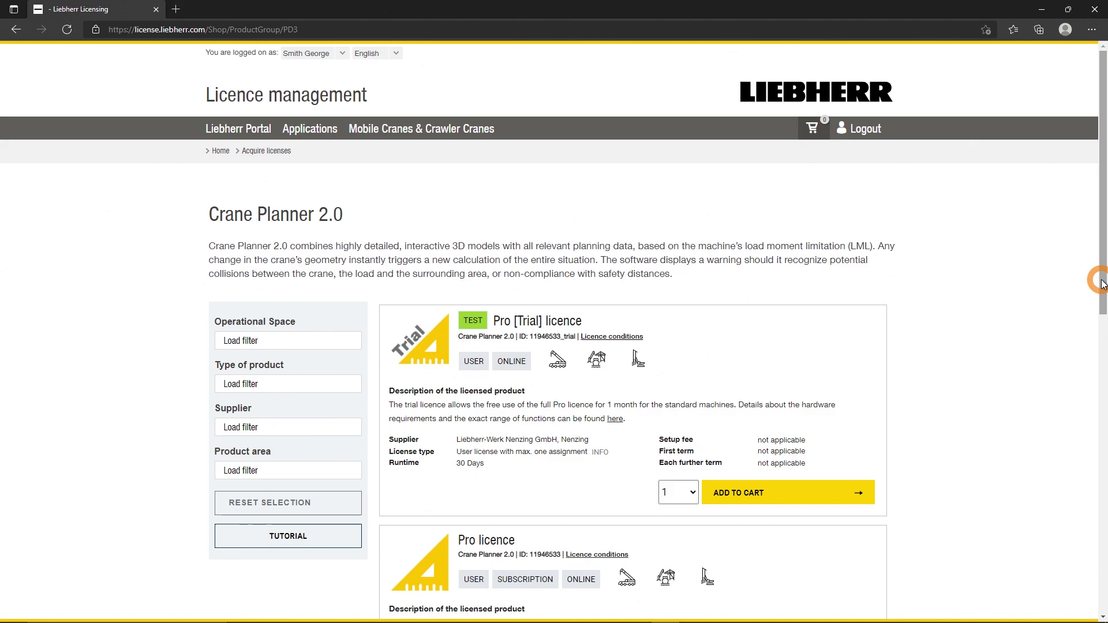
mouse_move(1097, 293)
mouse_down()
mouse_move(1104, 349)
mouse_move(1104, 293)
mouse_up()
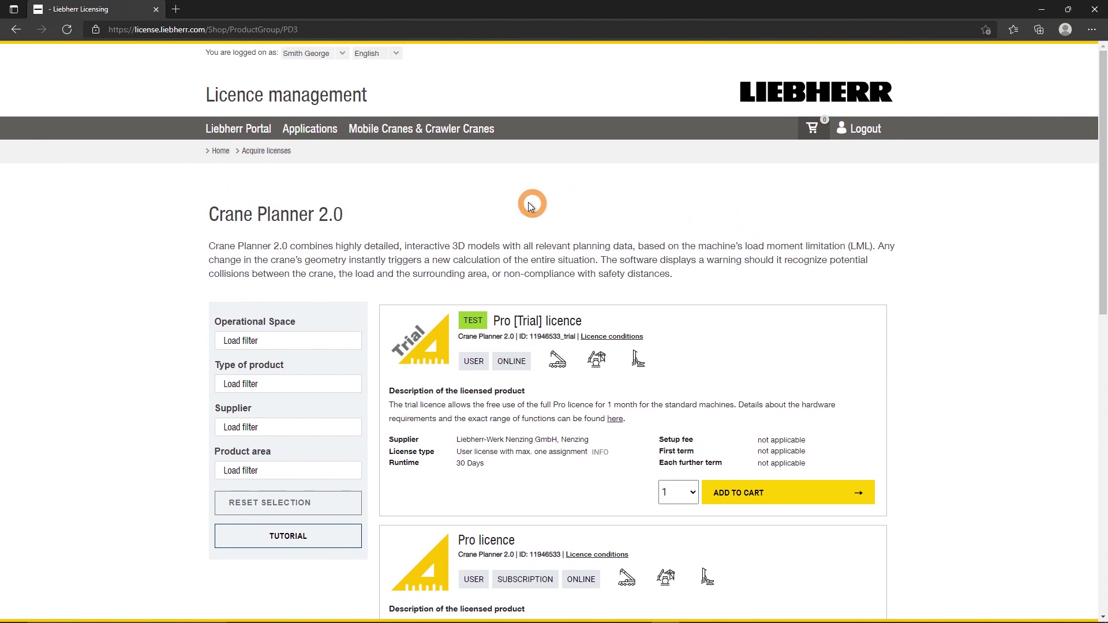
click(221, 152)
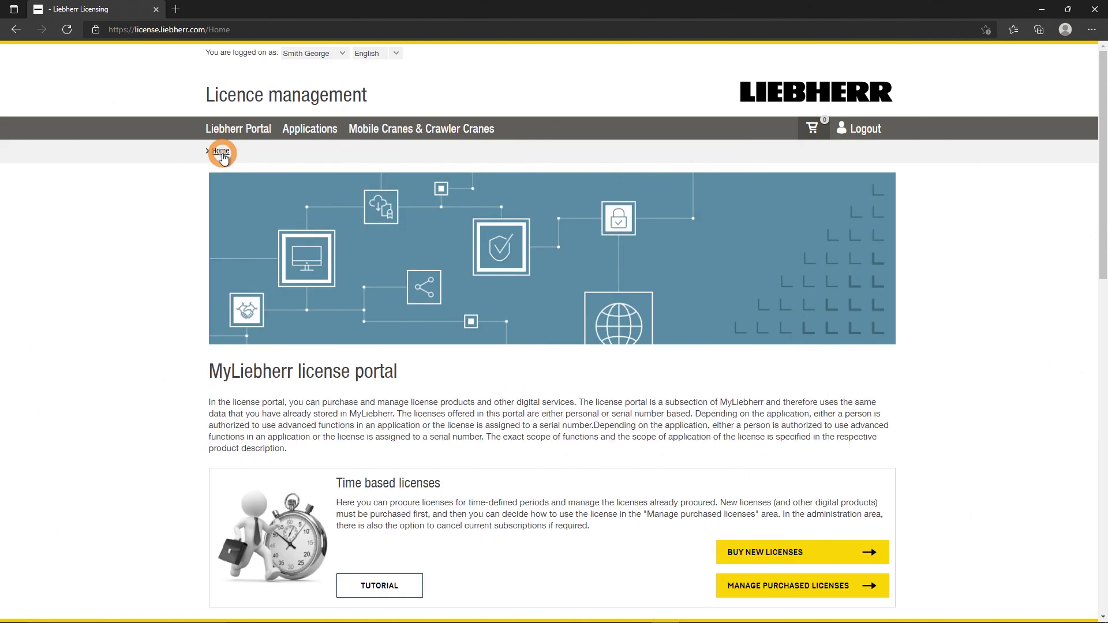
click(858, 588)
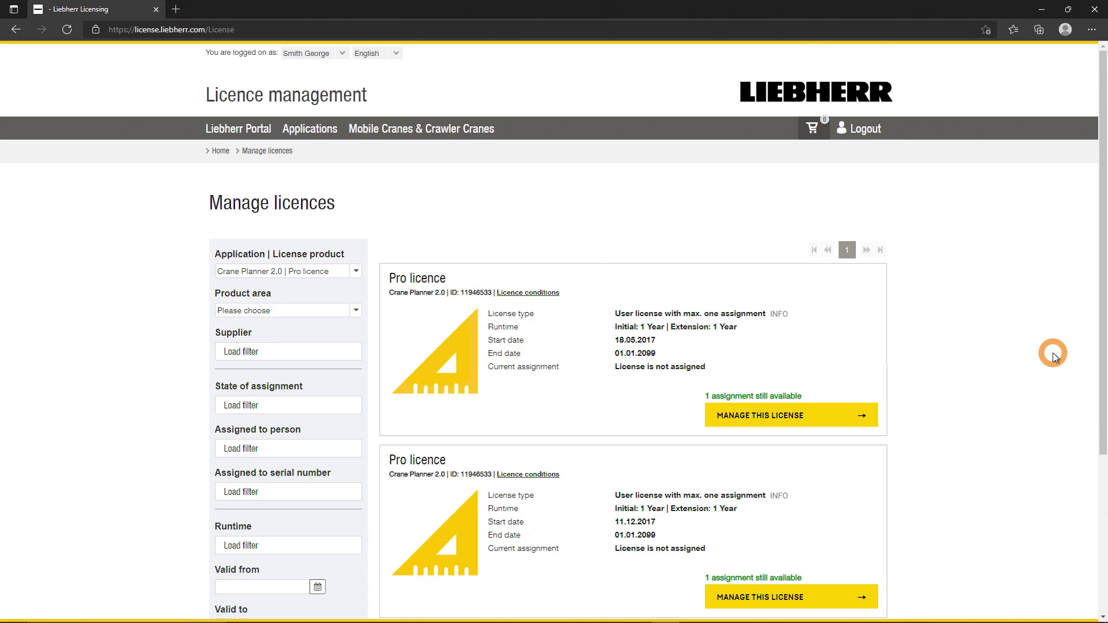
mouse_move(237, 128)
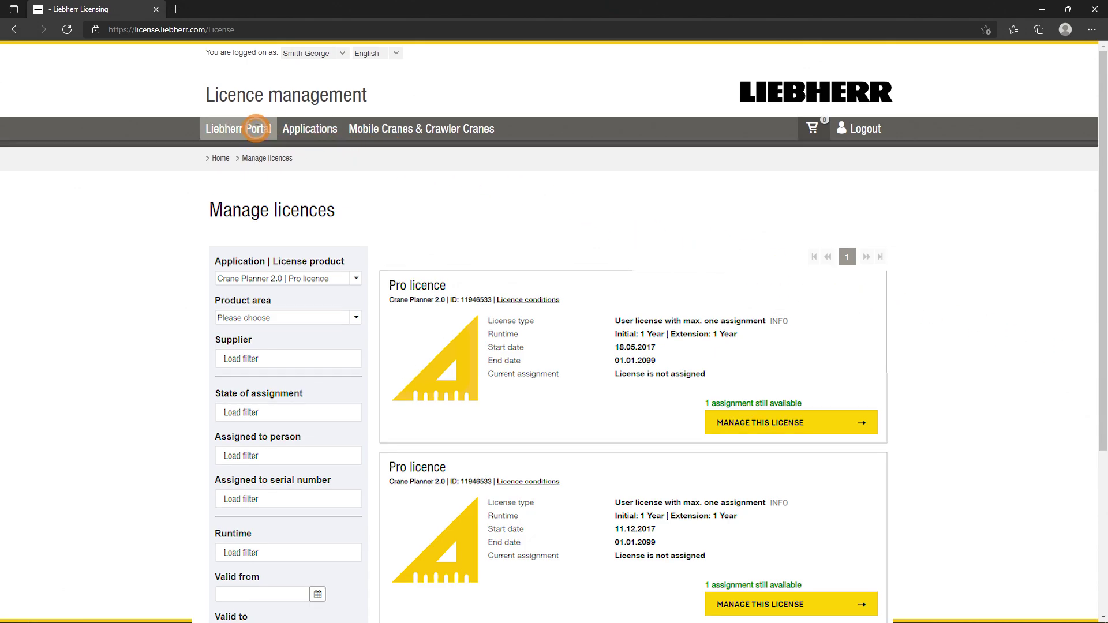
Step: View the My Products overview, then return to the MyLiebherr home page and scroll down
click(255, 128)
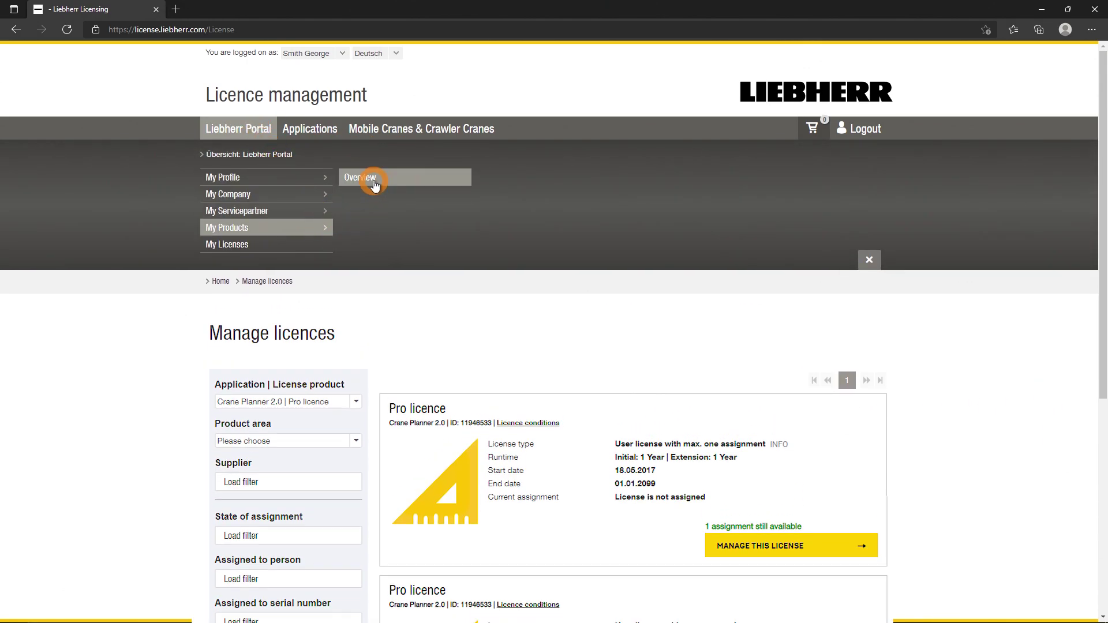
click(373, 180)
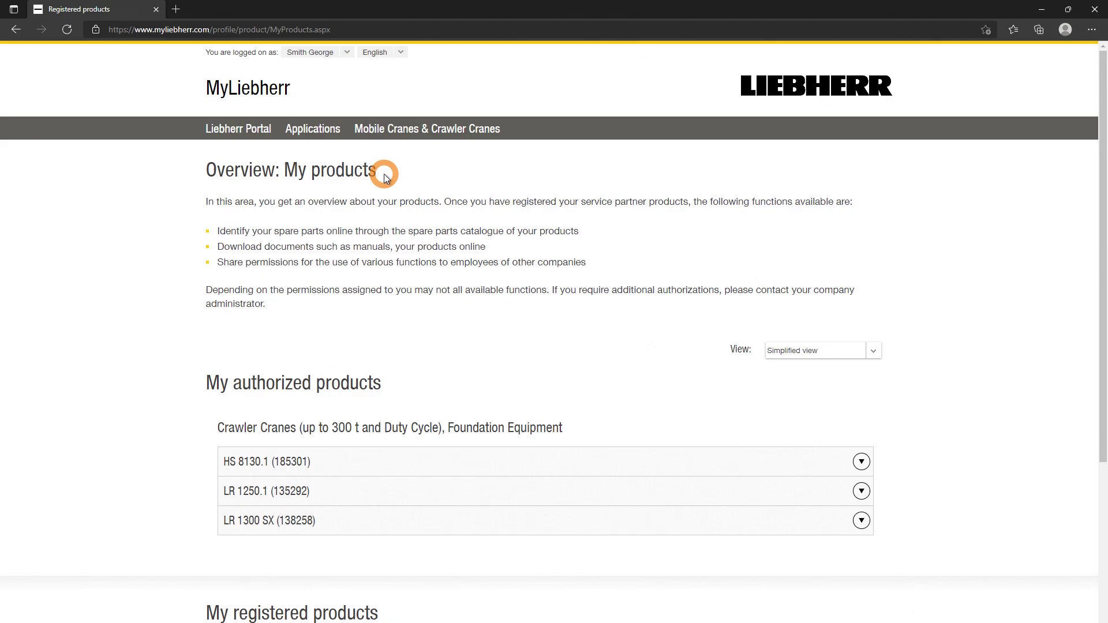
click(258, 135)
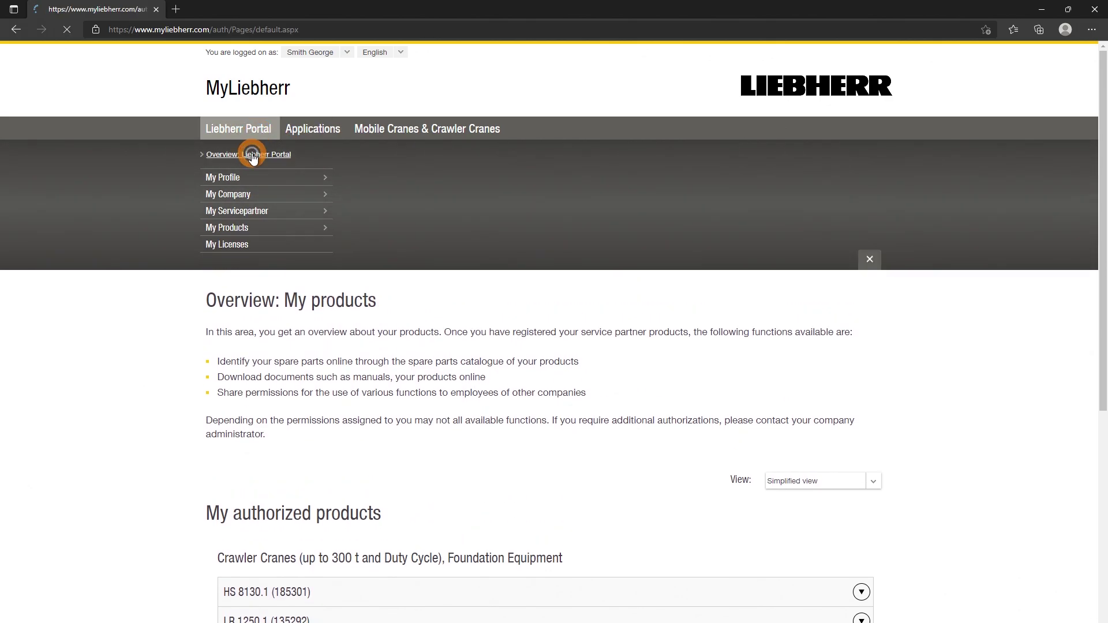
click(252, 155)
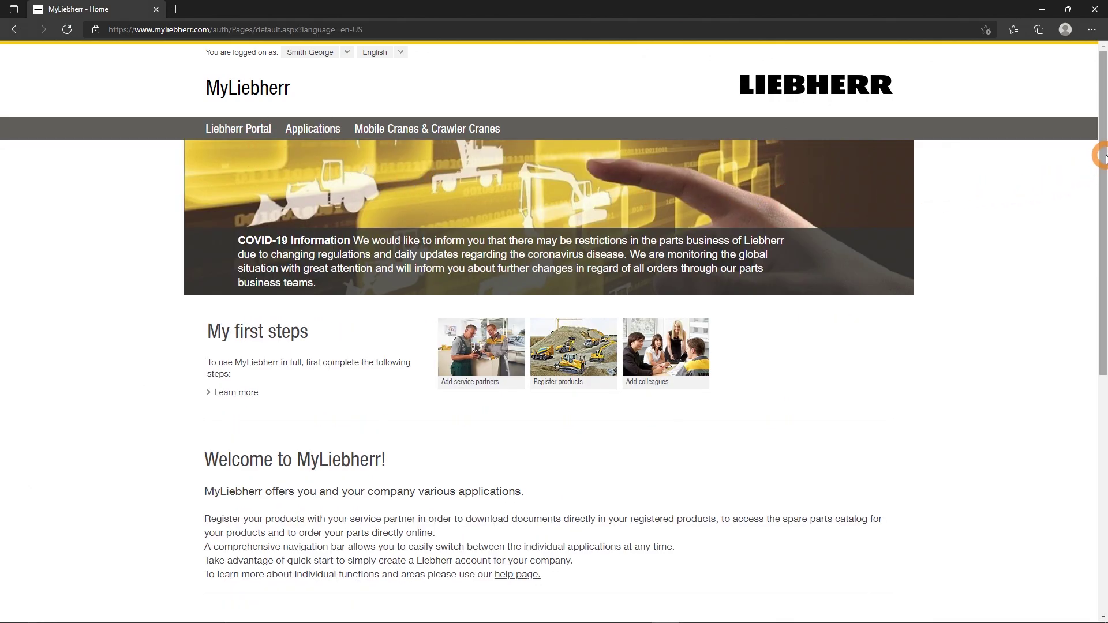
drag(1100, 159, 1095, 271)
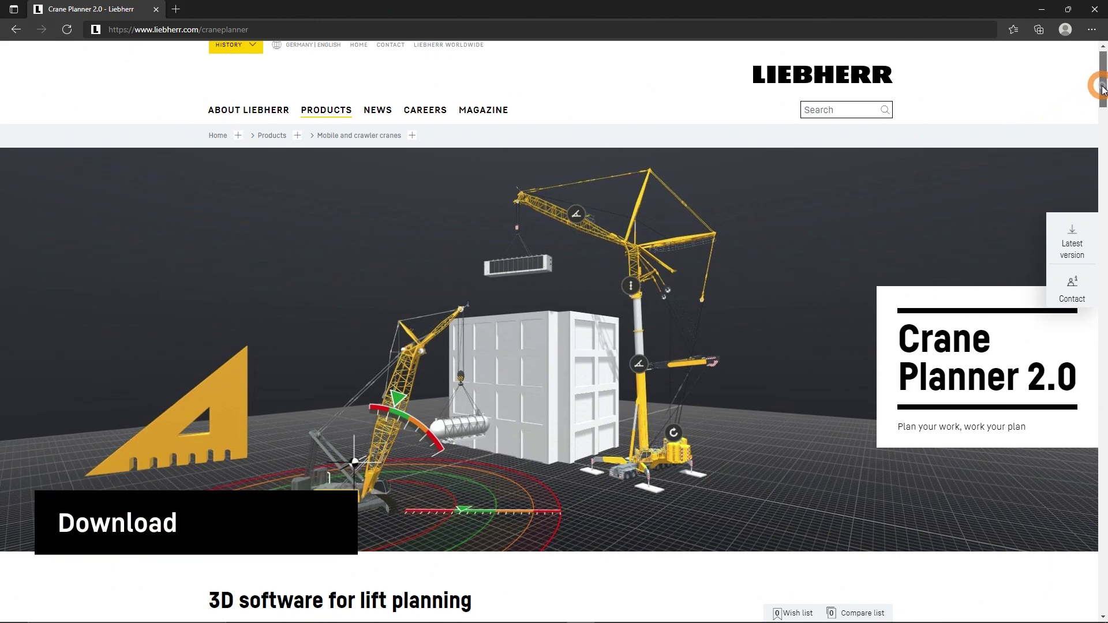
Step: Scroll to First steps and download the latest Crane Planner 2.0 for Windows
drag(1103, 88, 1085, 285)
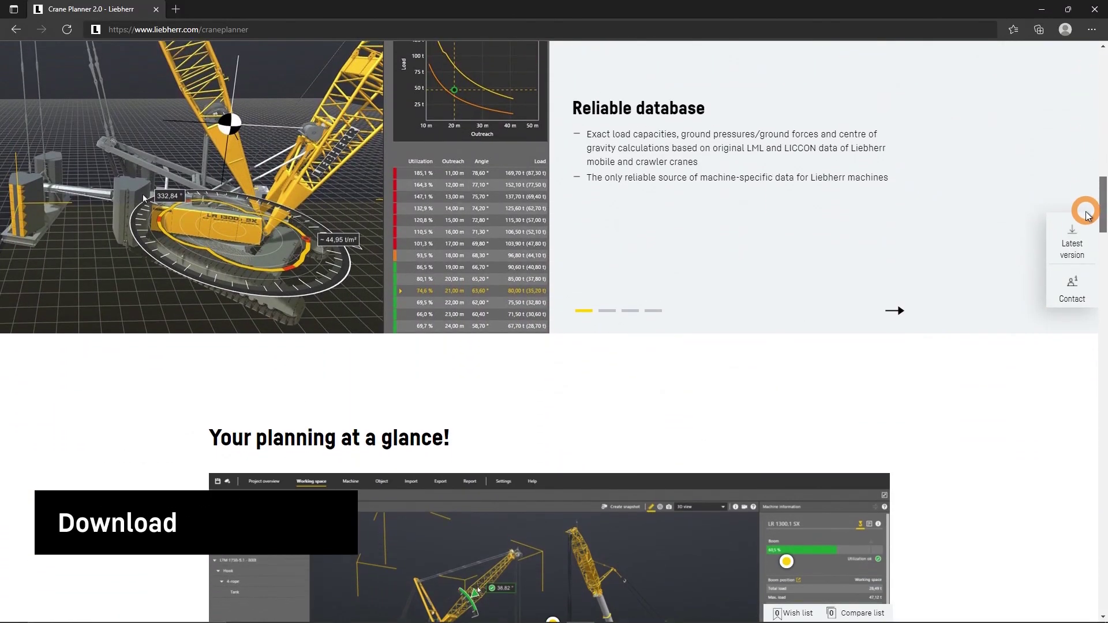
scroll(1084, 285, down, 3)
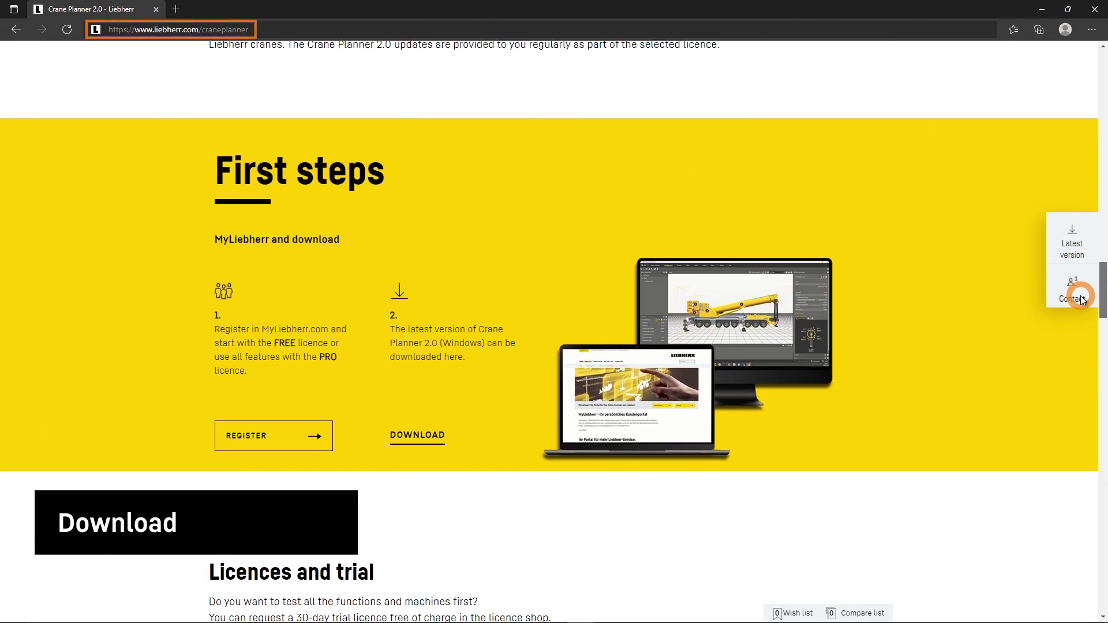
click(405, 447)
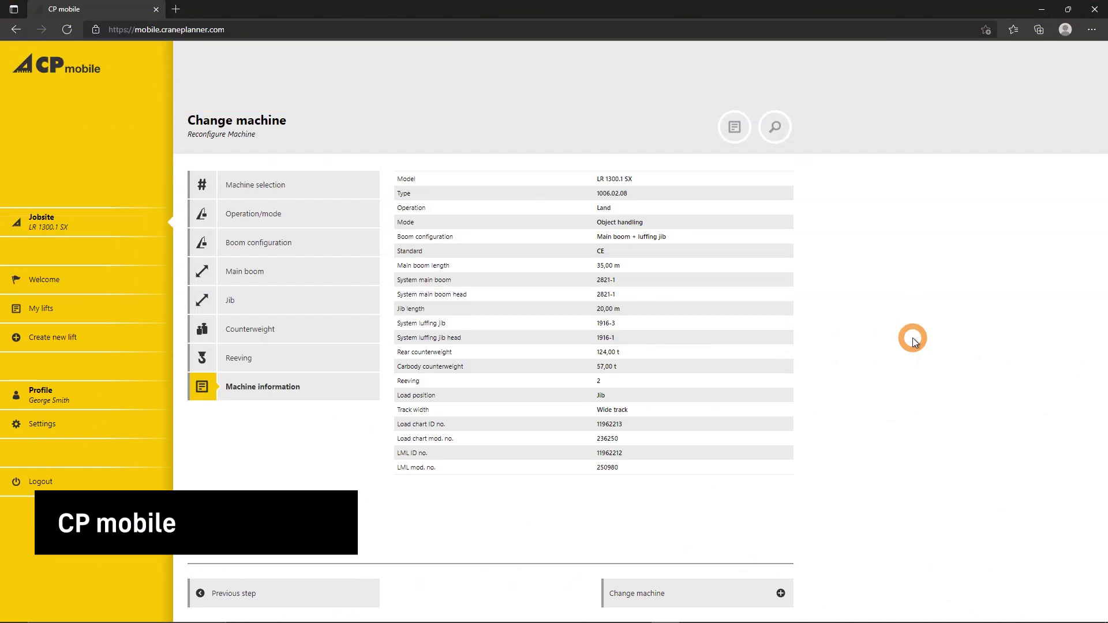
Step: Apply the LR 1300.1 SX to the jobsite, then view its ground pressure rosette and machine information
click(688, 595)
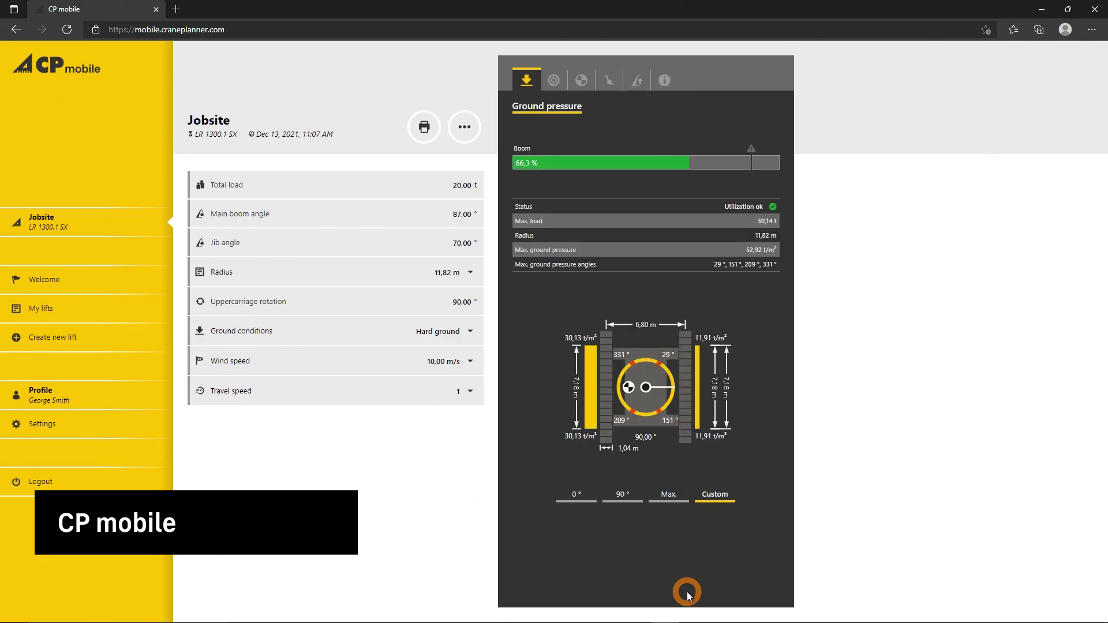
click(555, 82)
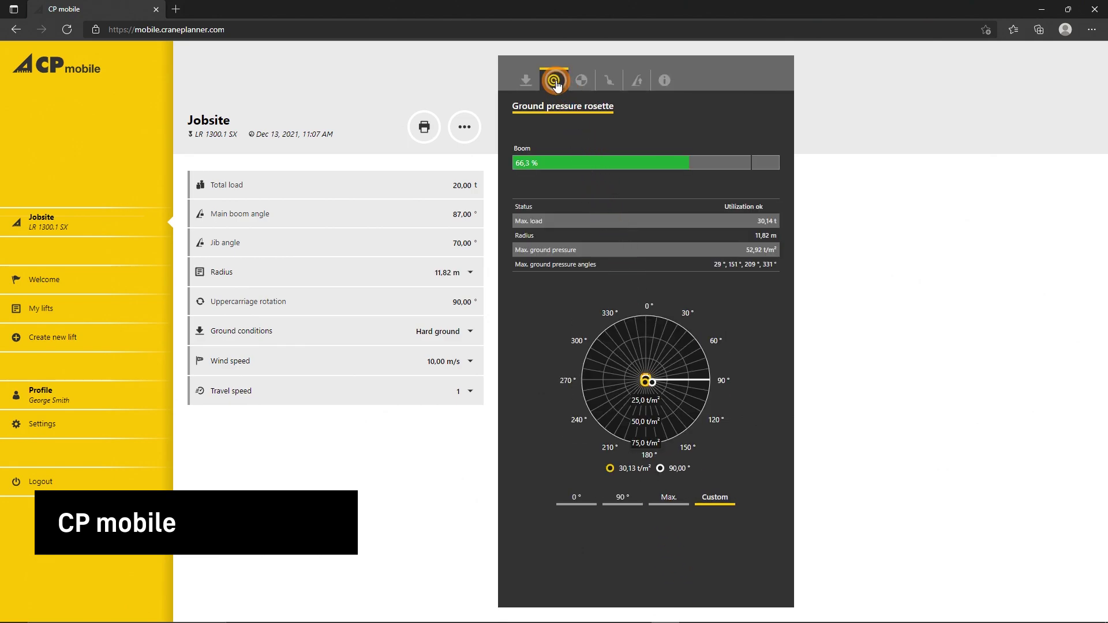
click(667, 81)
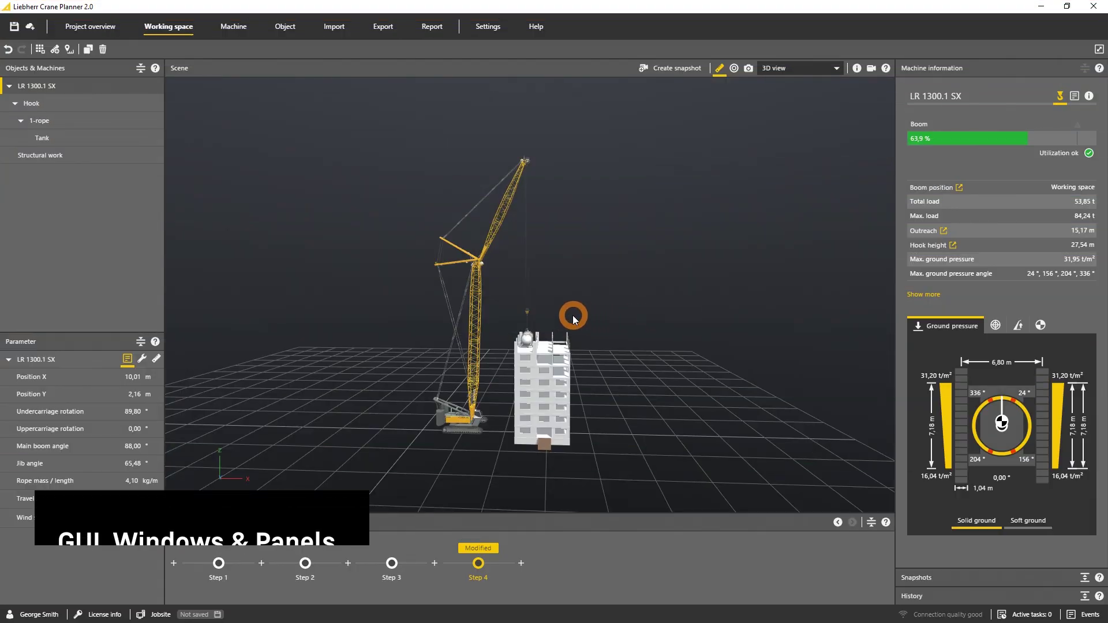
mouse_move(575, 317)
middle_down()
mouse_move(631, 325)
mouse_move(668, 312)
mouse_move(693, 285)
mouse_move(666, 305)
mouse_move(579, 309)
mouse_move(556, 305)
mouse_move(556, 280)
mouse_move(606, 257)
mouse_move(576, 257)
mouse_move(681, 393)
middle_up()
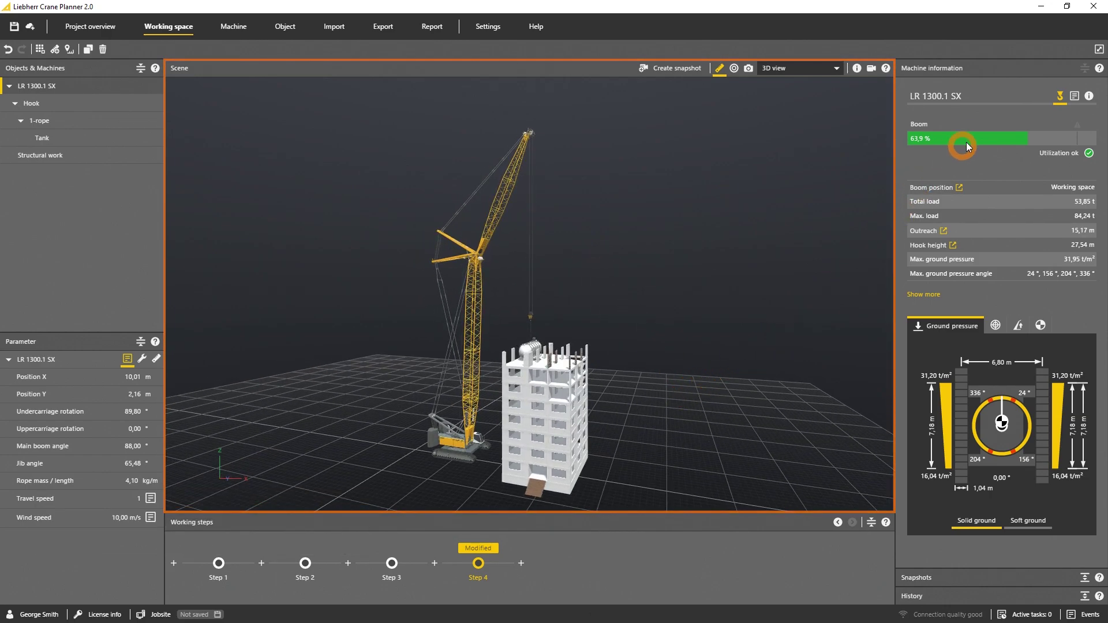
click(998, 81)
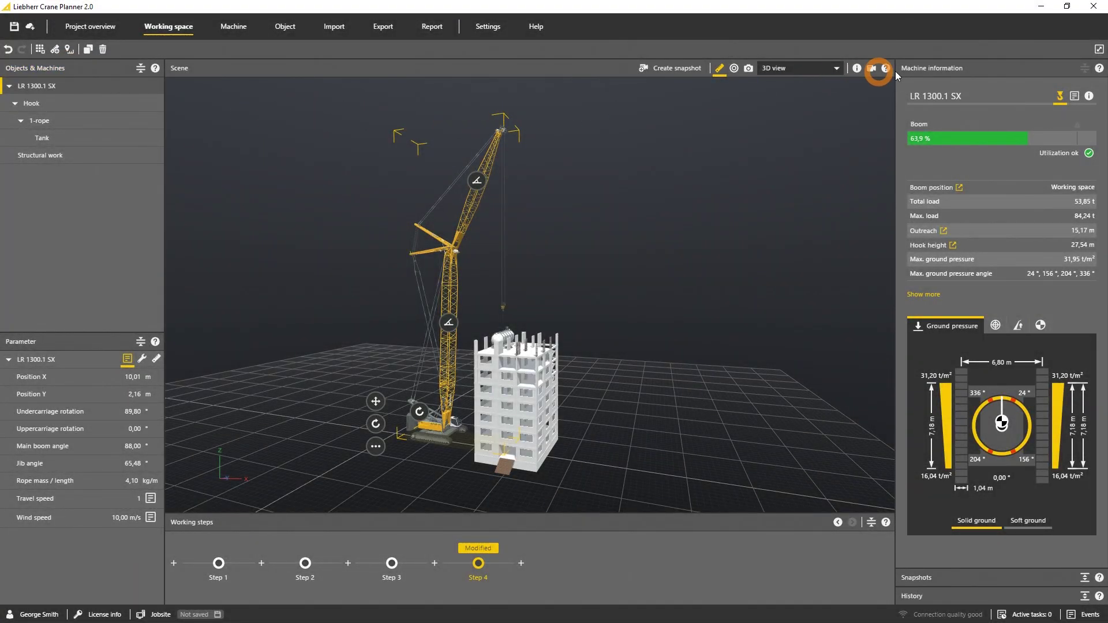
click(984, 73)
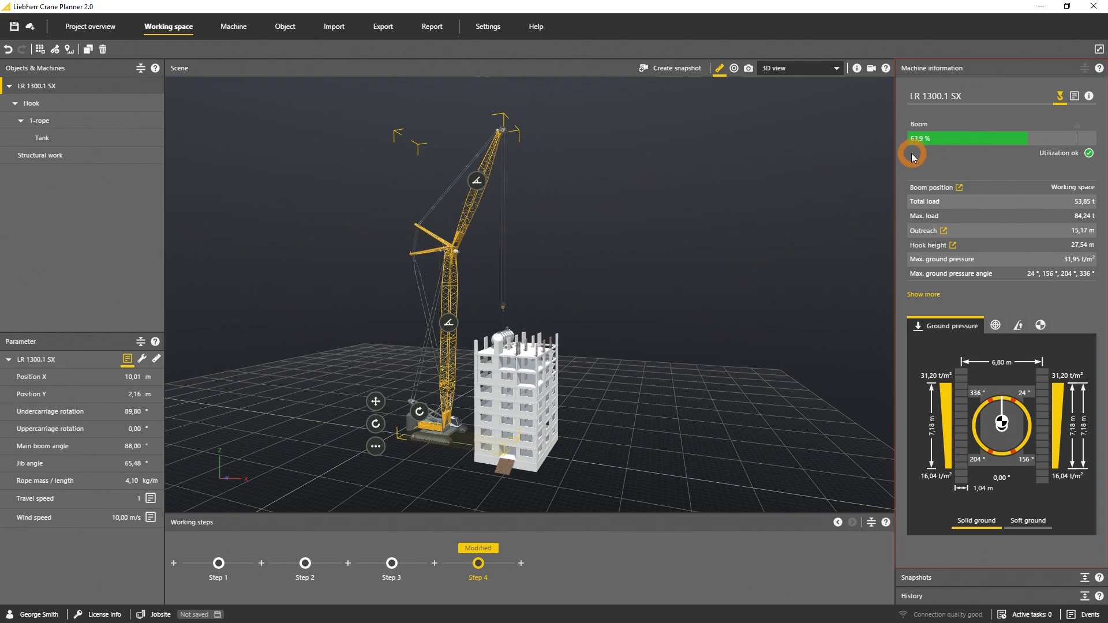
click(1021, 154)
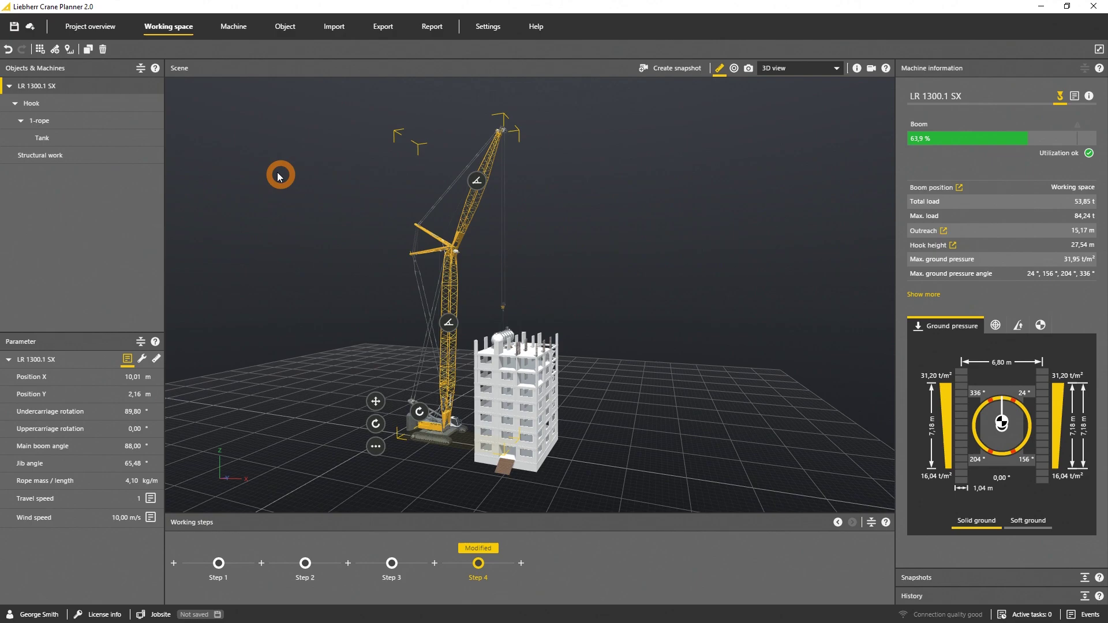
click(66, 70)
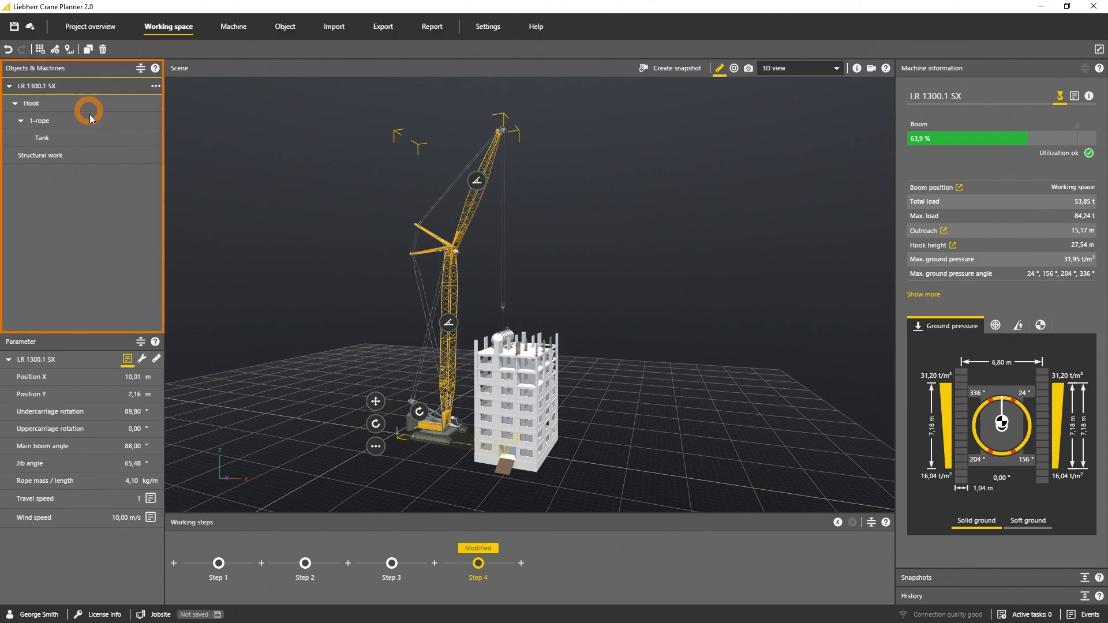
click(90, 143)
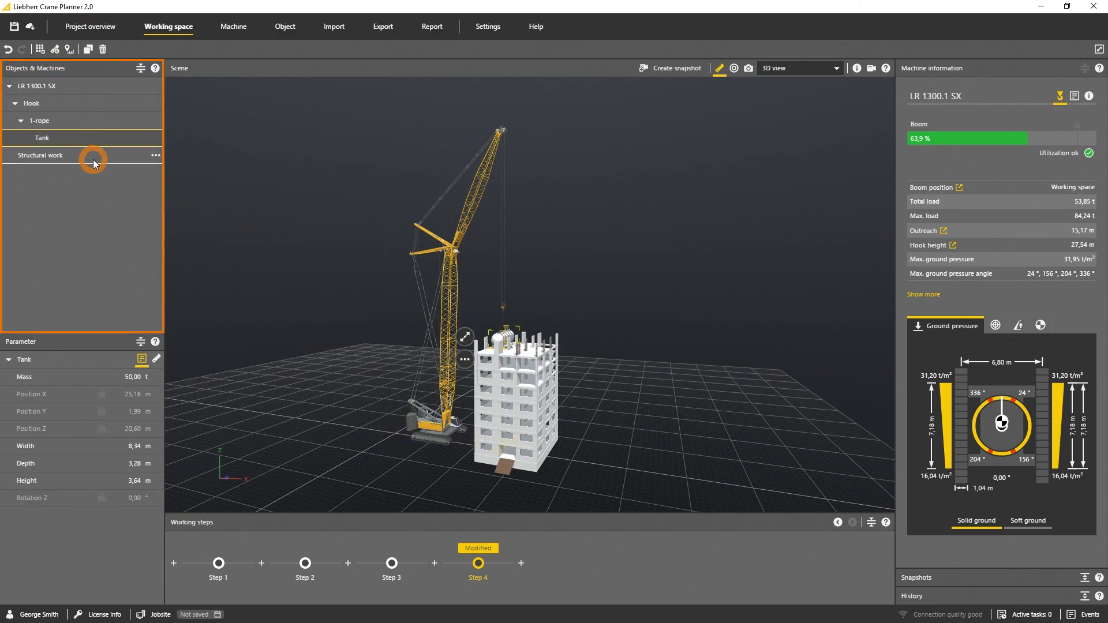
click(92, 157)
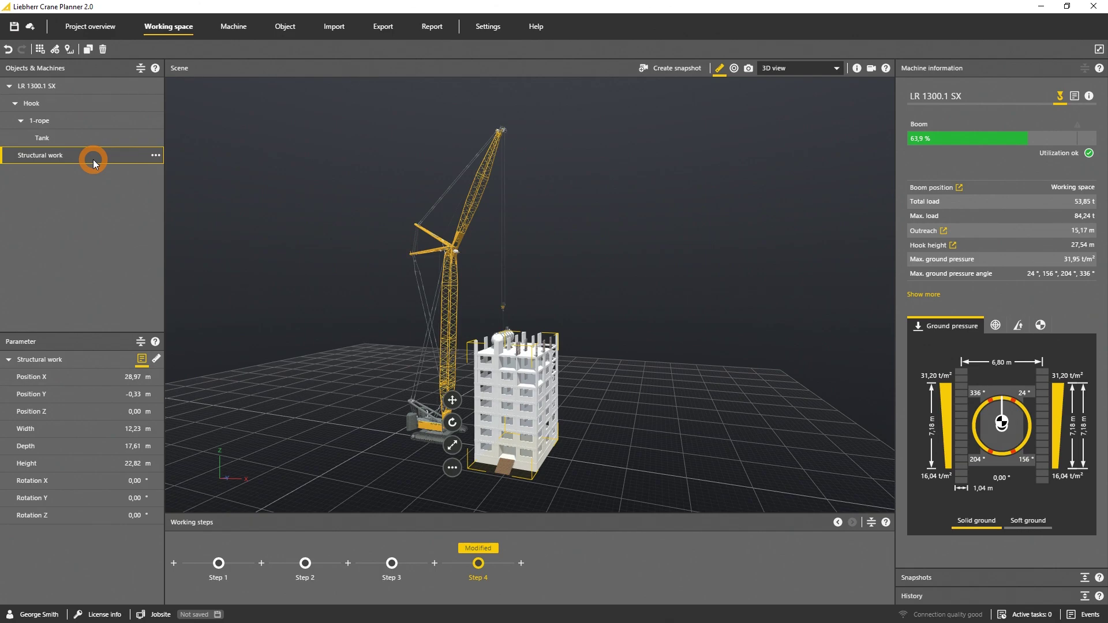
click(94, 87)
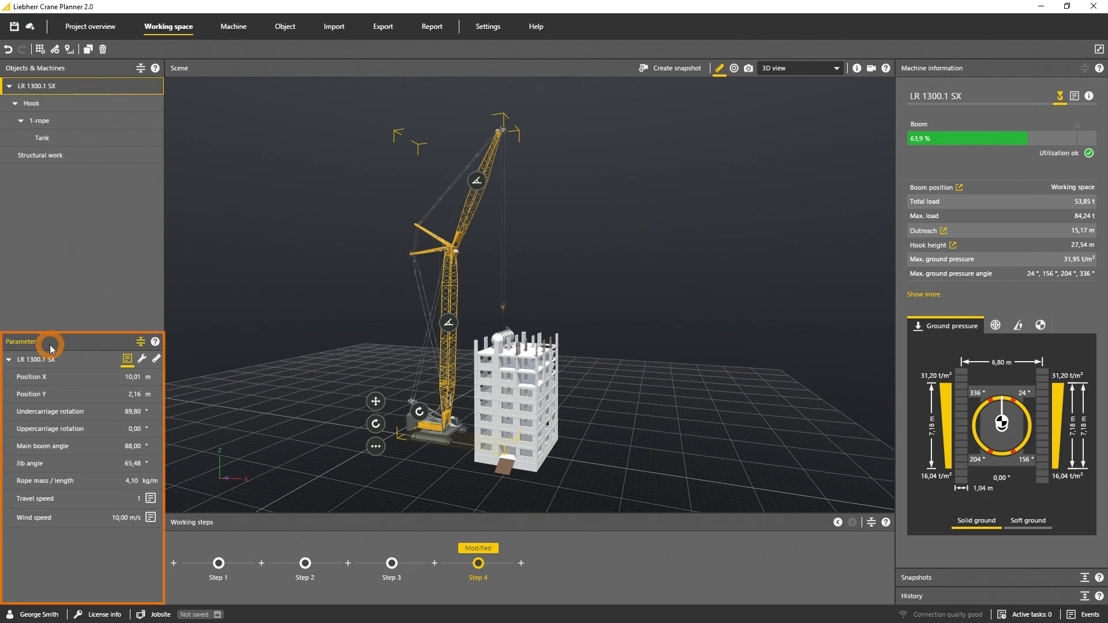
Step: Expand the Snapshots panel and step back through Steps 3 and 2 to Step 1
click(1086, 579)
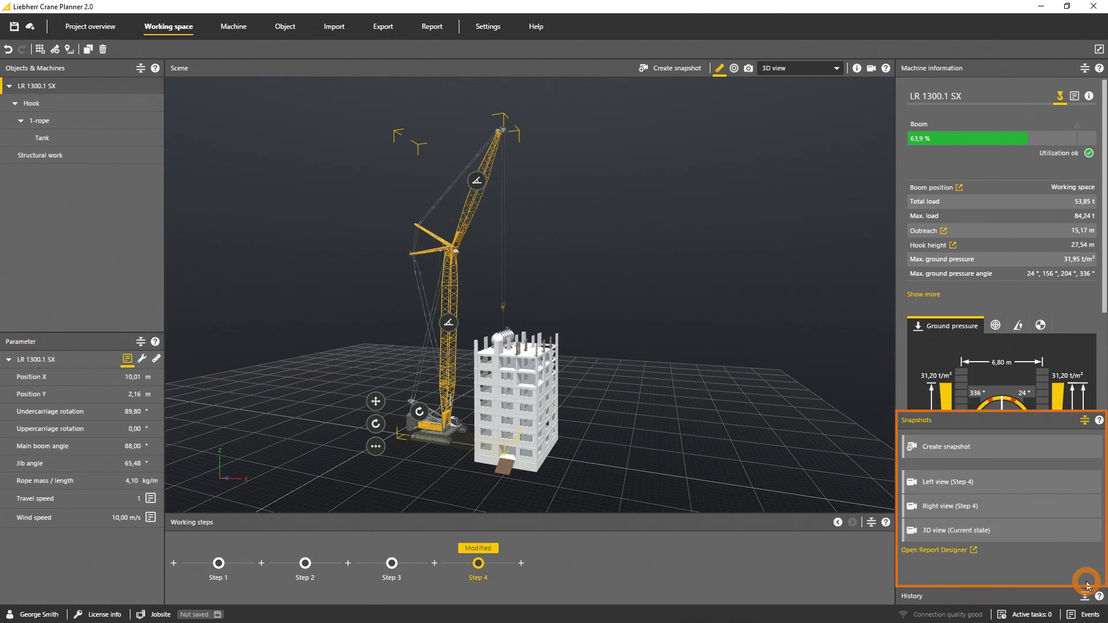
click(392, 564)
click(306, 564)
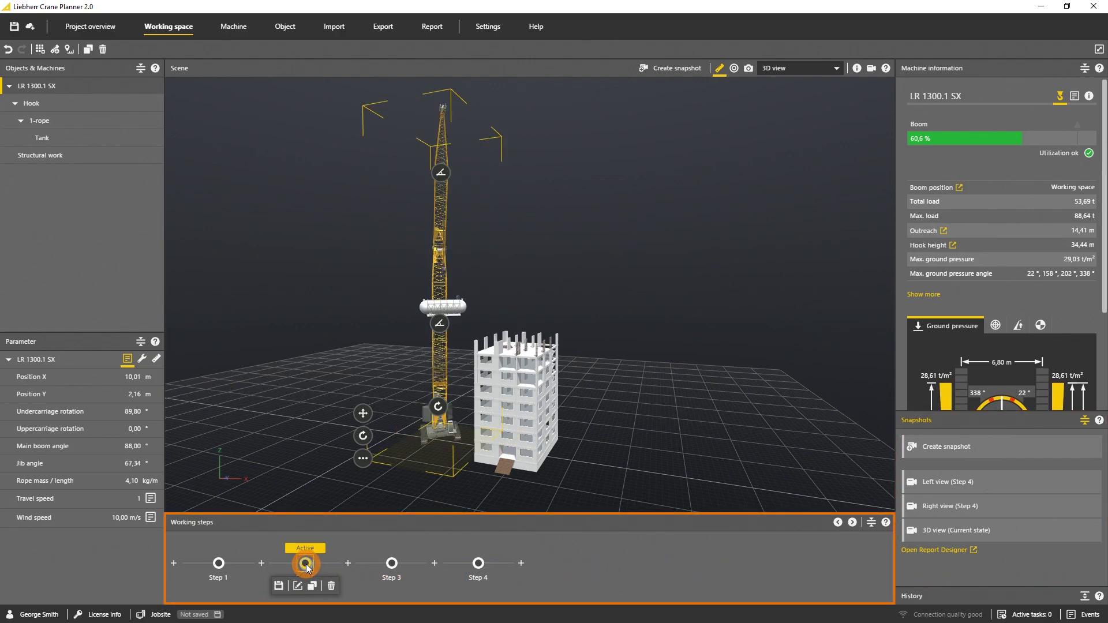
click(220, 564)
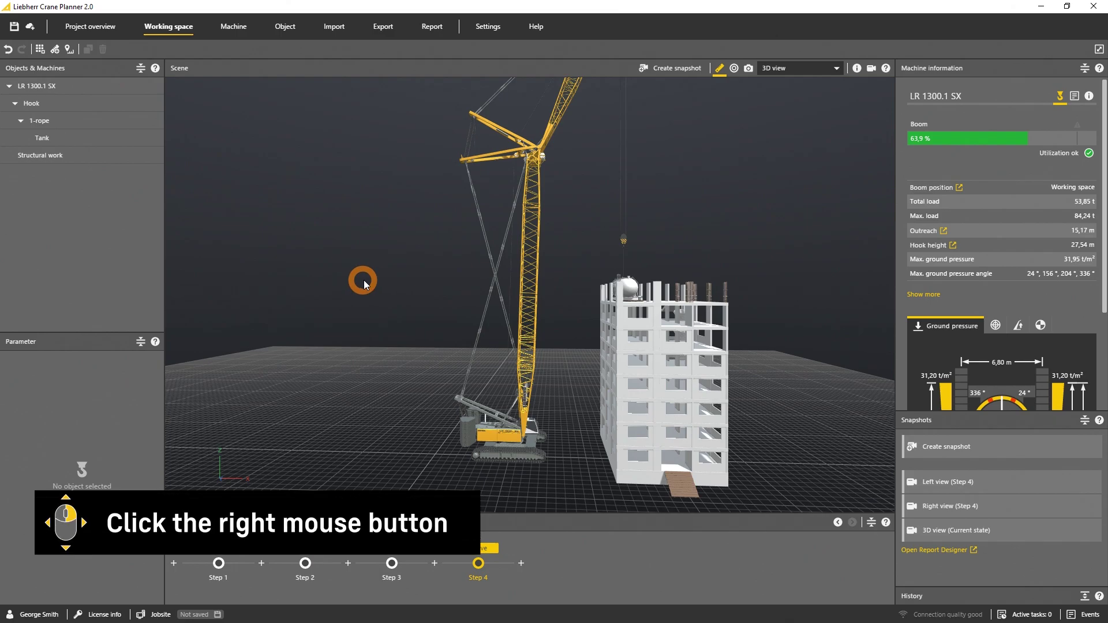
Step: Orbit to the other side, zoom in, then zoom out and pan to recentre building and crane
mouse_move(365, 283)
right_down()
mouse_move(665, 293)
mouse_move(739, 283)
right_up()
scroll(687, 396, up, 3)
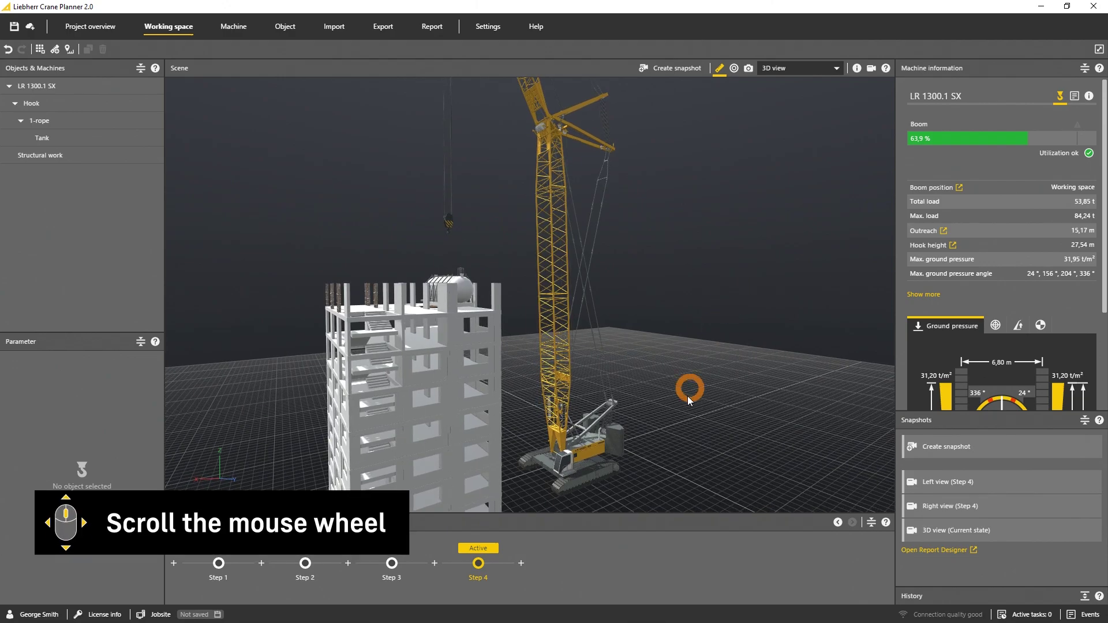
scroll(634, 492, up, 3)
scroll(633, 493, up, 3)
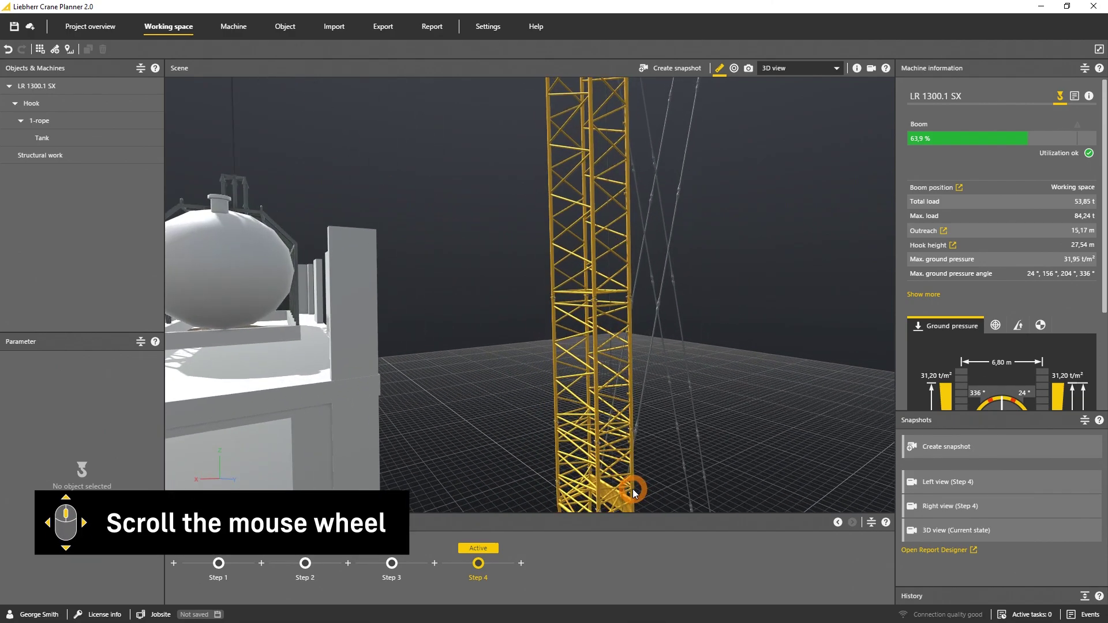
scroll(633, 492, up, 2)
middle_click(634, 492)
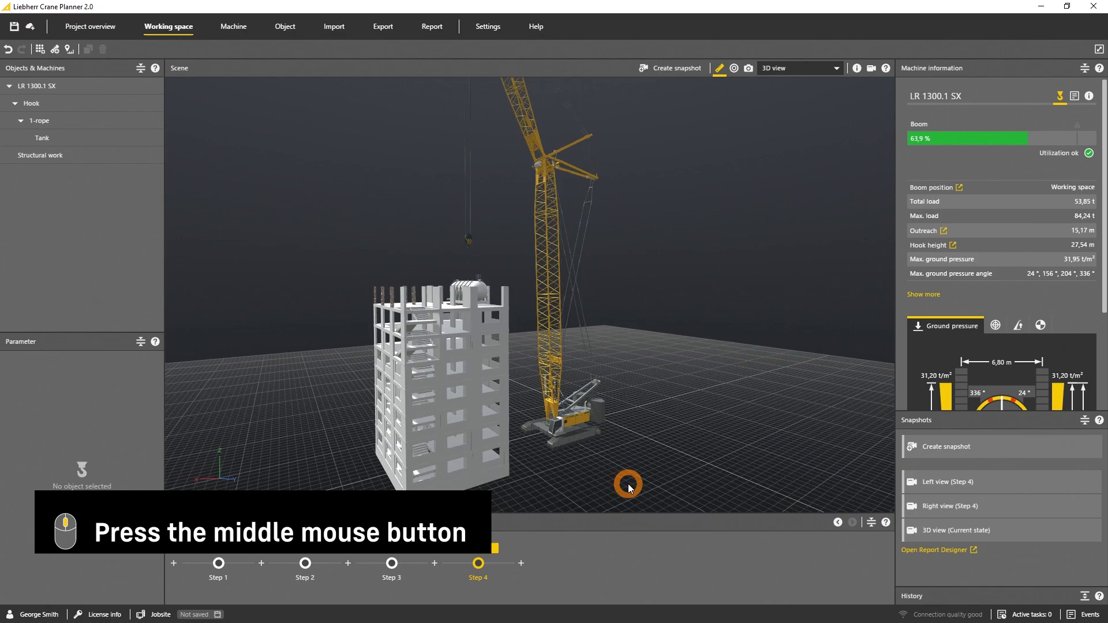
mouse_move(605, 479)
middle_down()
mouse_move(599, 421)
mouse_move(618, 403)
mouse_move(616, 445)
mouse_move(595, 442)
mouse_move(557, 475)
mouse_move(657, 452)
middle_up()
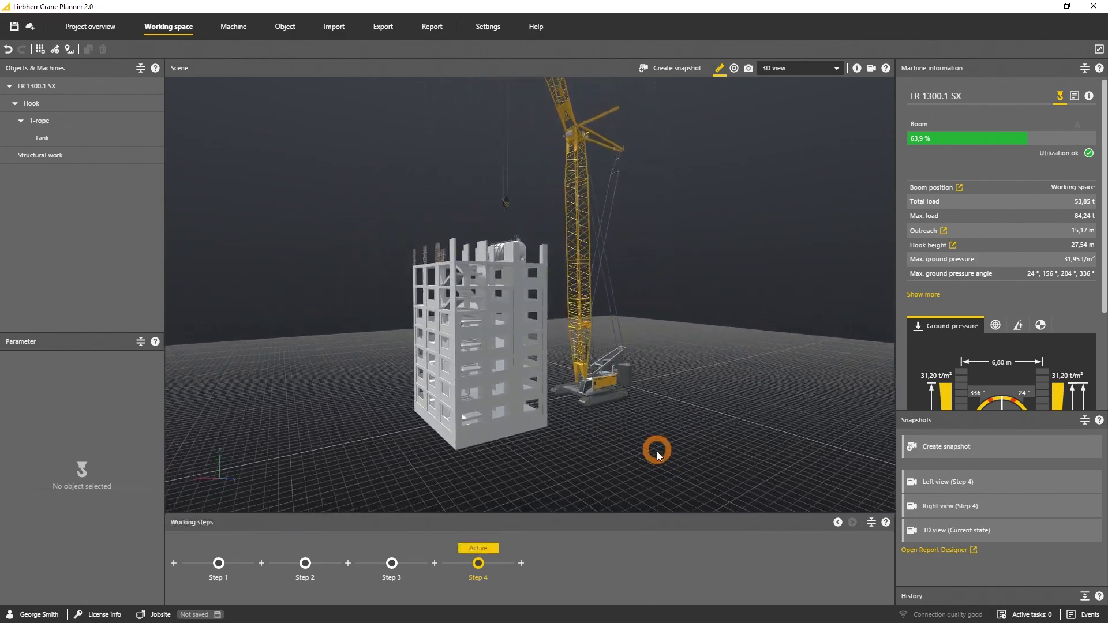